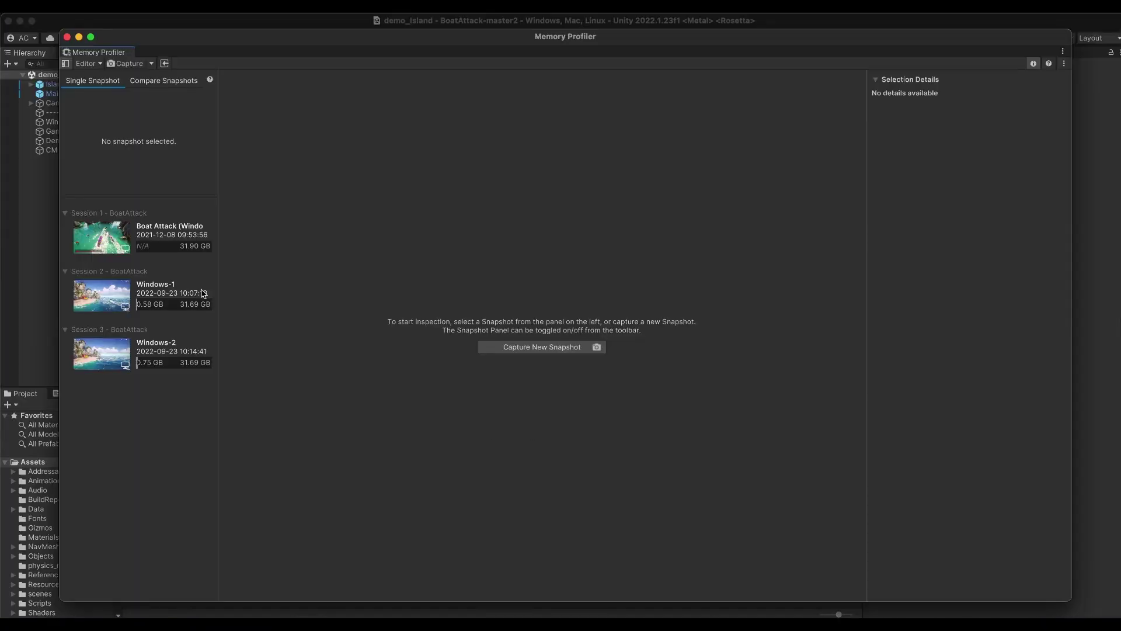
- Open the Windows-1 snapshot and show the explanation of its 0.52 GB Graphics committed memory
left_click(202, 293)
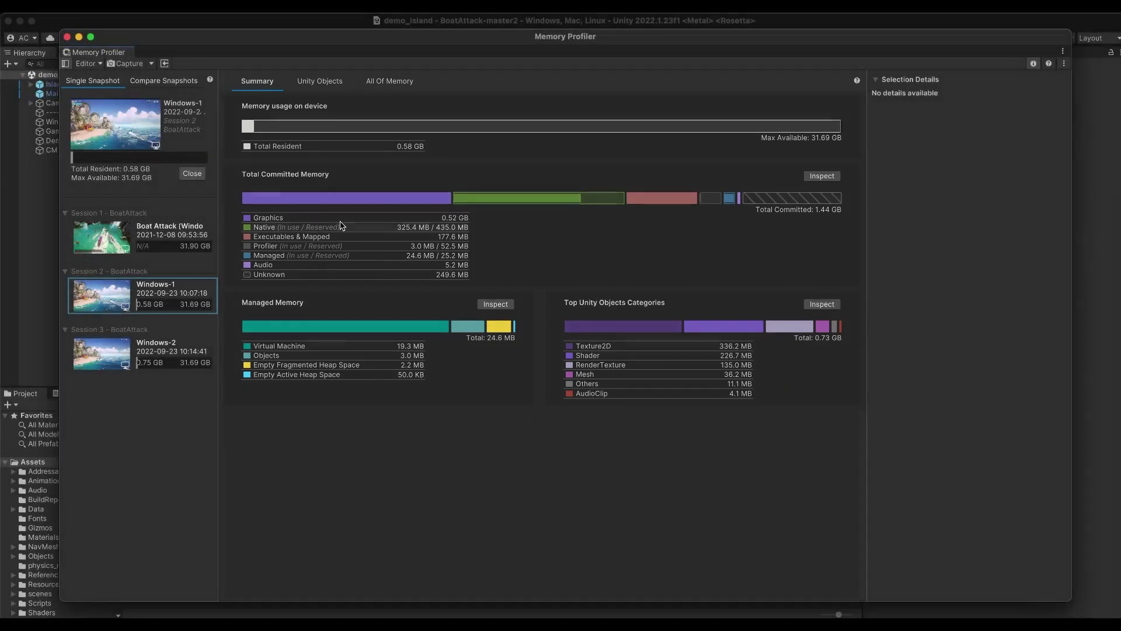
left_click(340, 218)
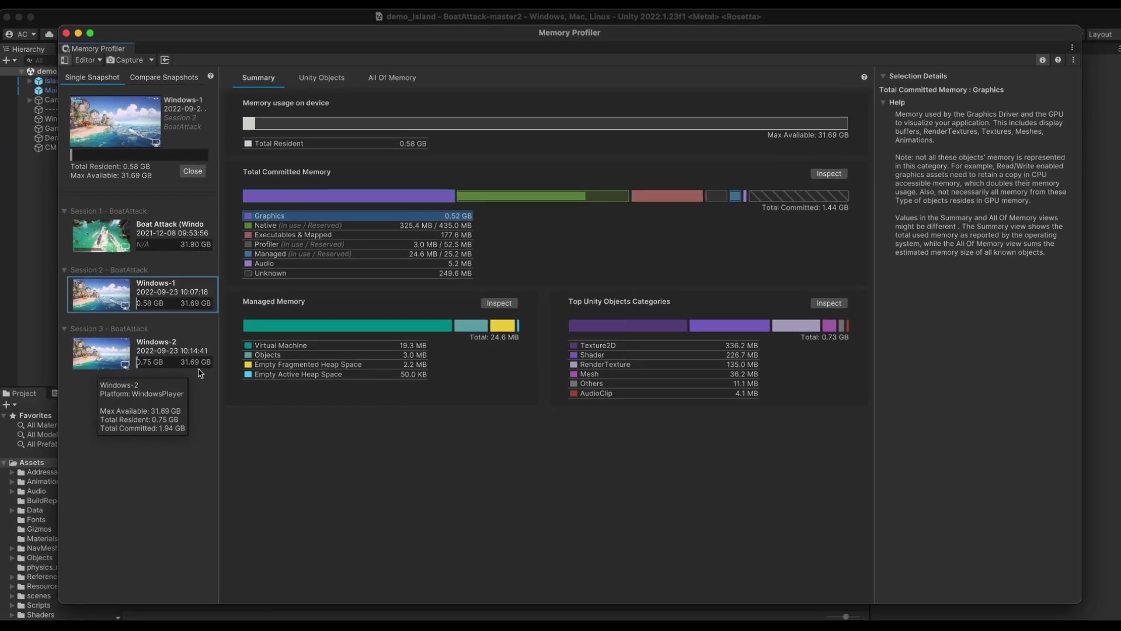
- Load the Windows-2 snapshot's Summary, showing 1.94 GB committed with Texture2D leading at 339.4 MB
left_click(210, 352)
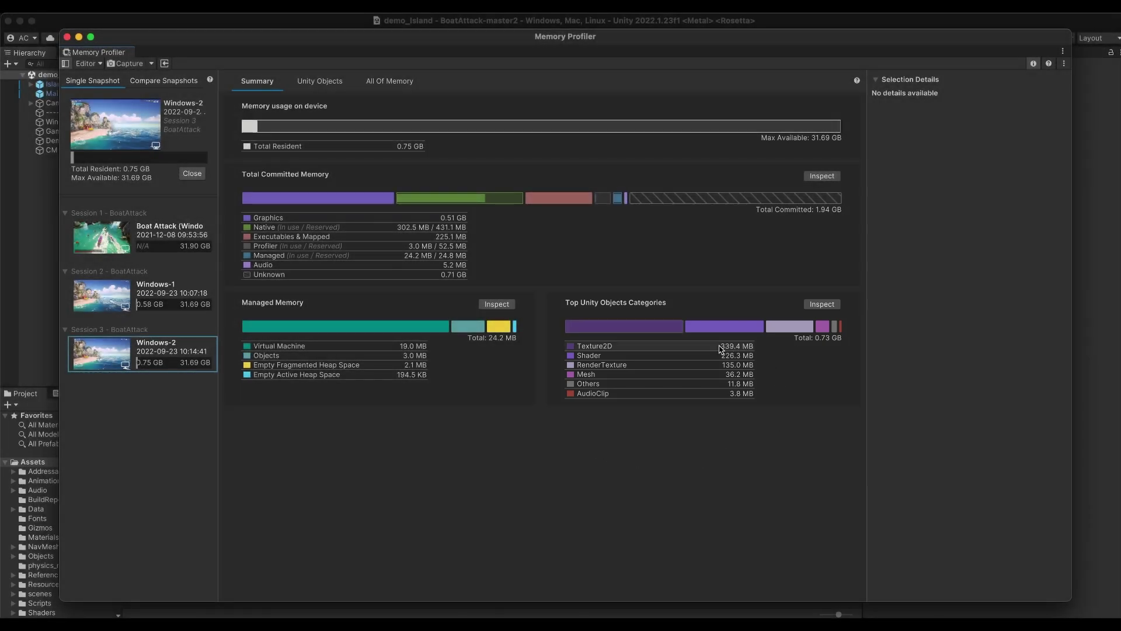
- Expand Texture2D in the Unity Objects breakdown to list its 148 individual textures
left_click(717, 348)
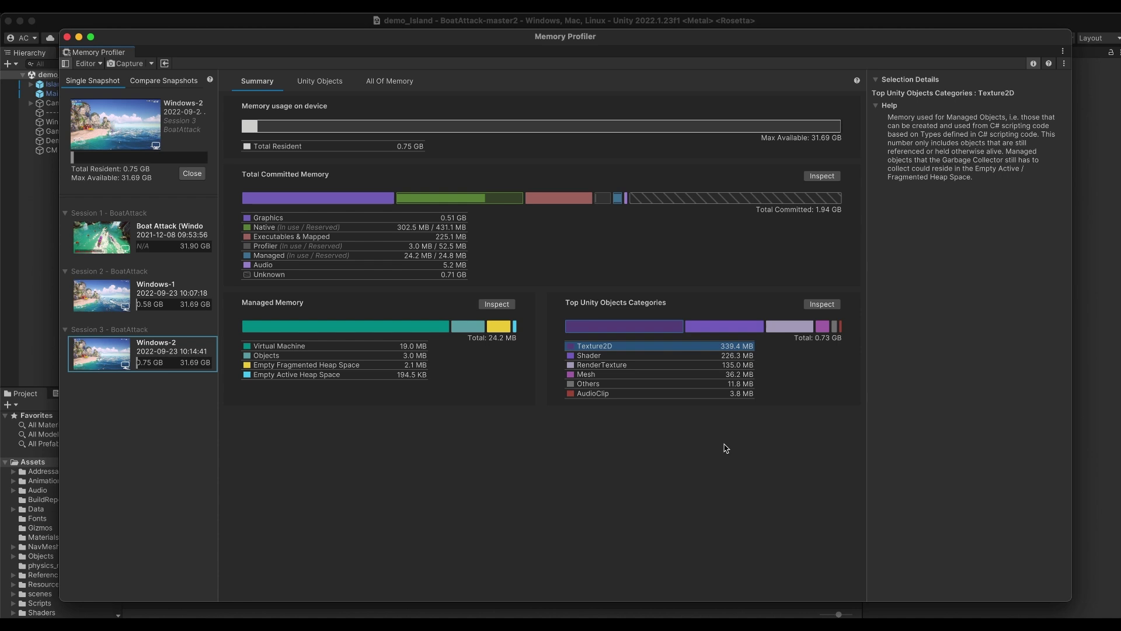
left_click(339, 80)
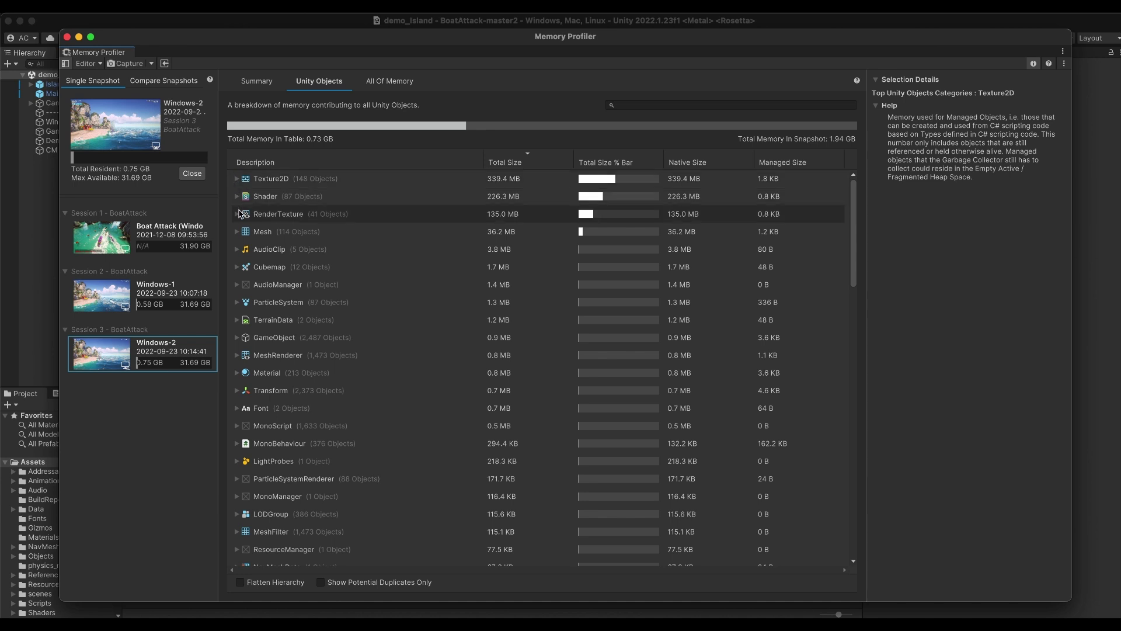
left_click(236, 181)
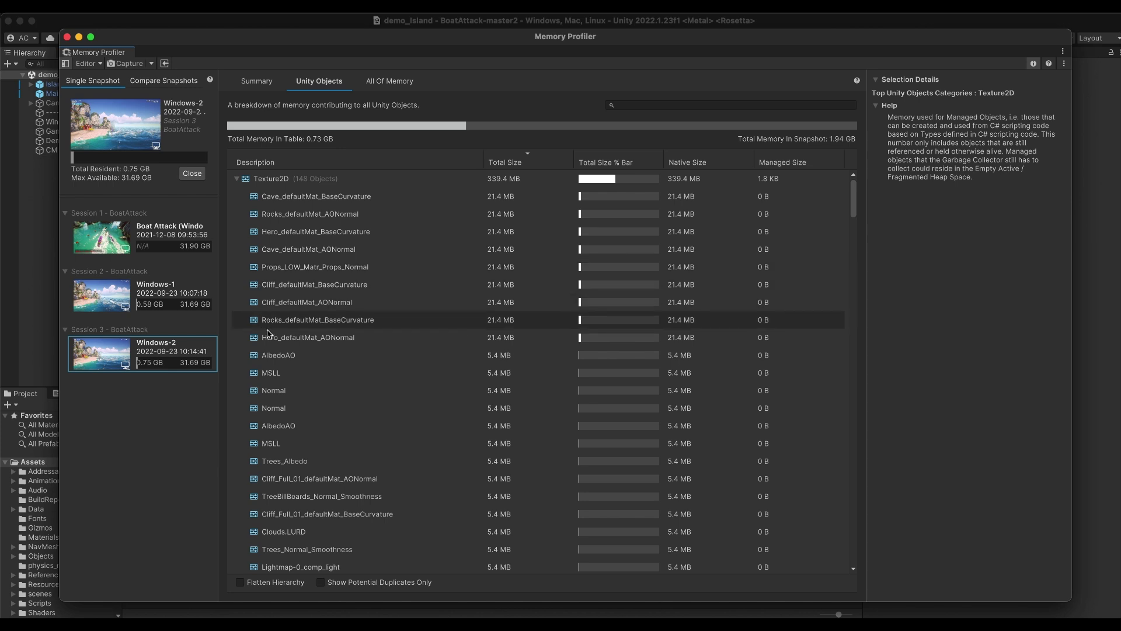
- Select Cave_defaultMat_BaseCurvature, expand Env_HeroCave to its mesh renderers, and review the 4096×4096 DXT5 details
left_click(282, 201)
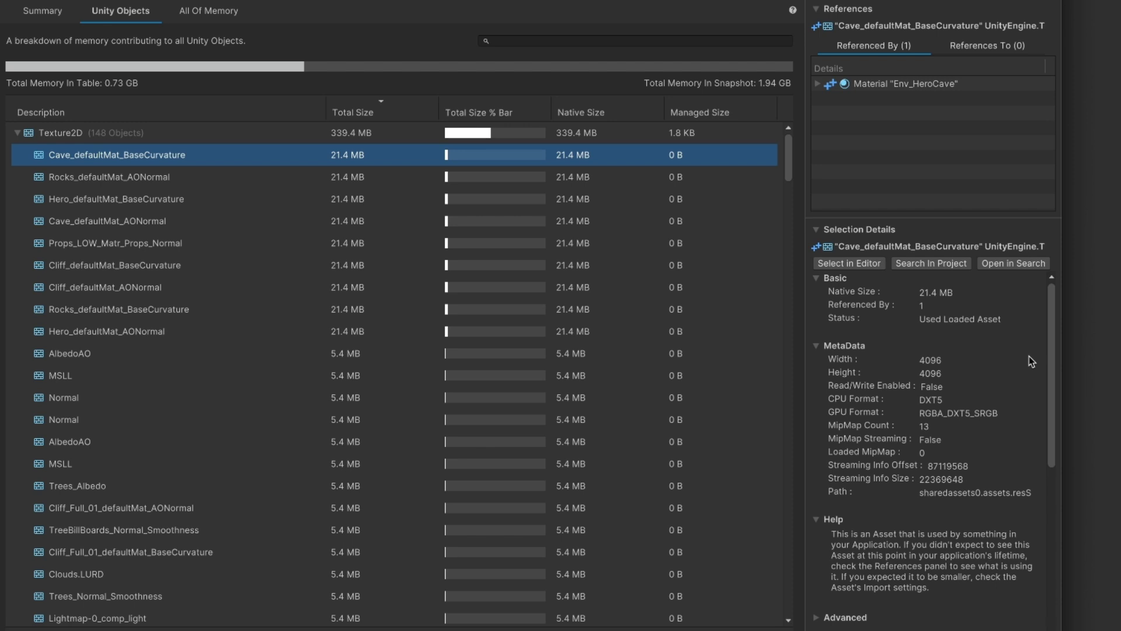
left_click(818, 85)
left_click(819, 85)
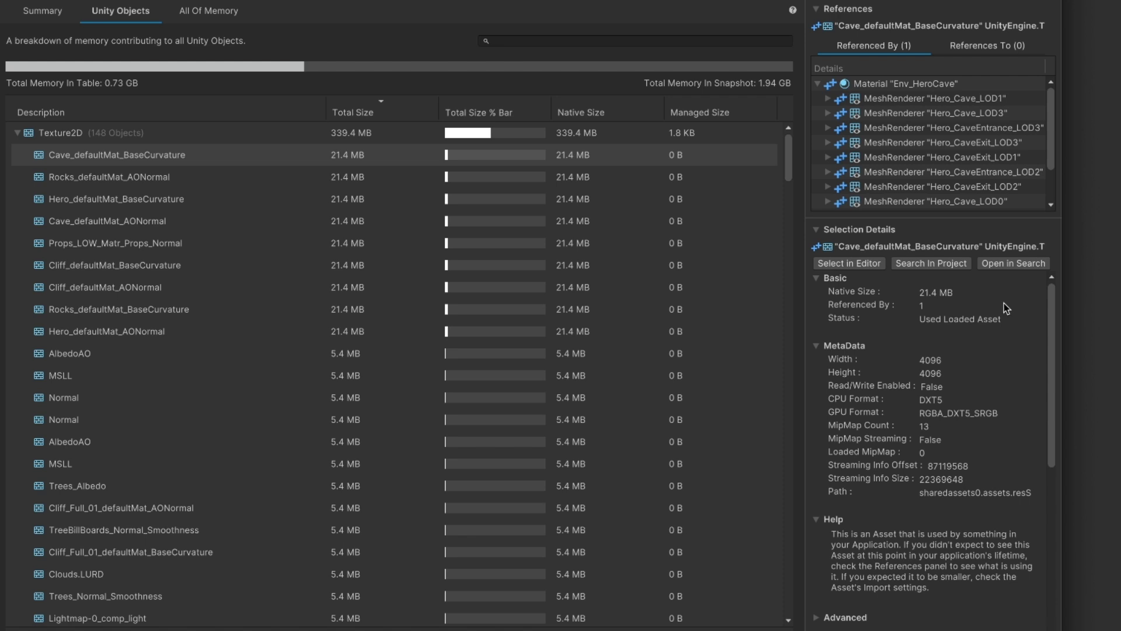
scroll(1004, 303, "down", 3)
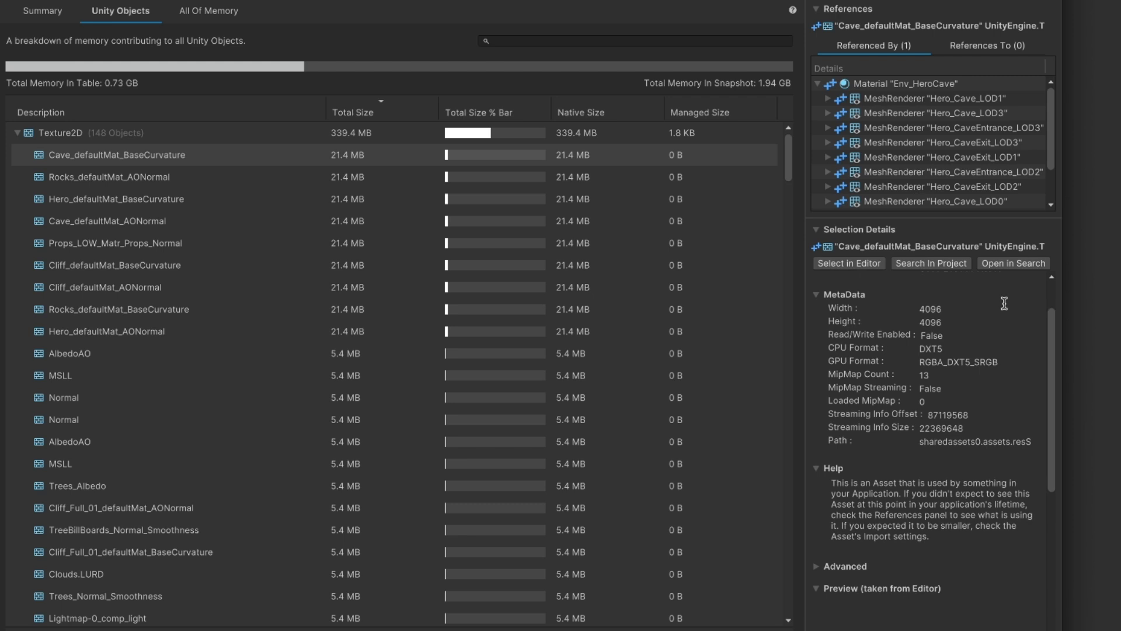
scroll(991, 460, "down", 4)
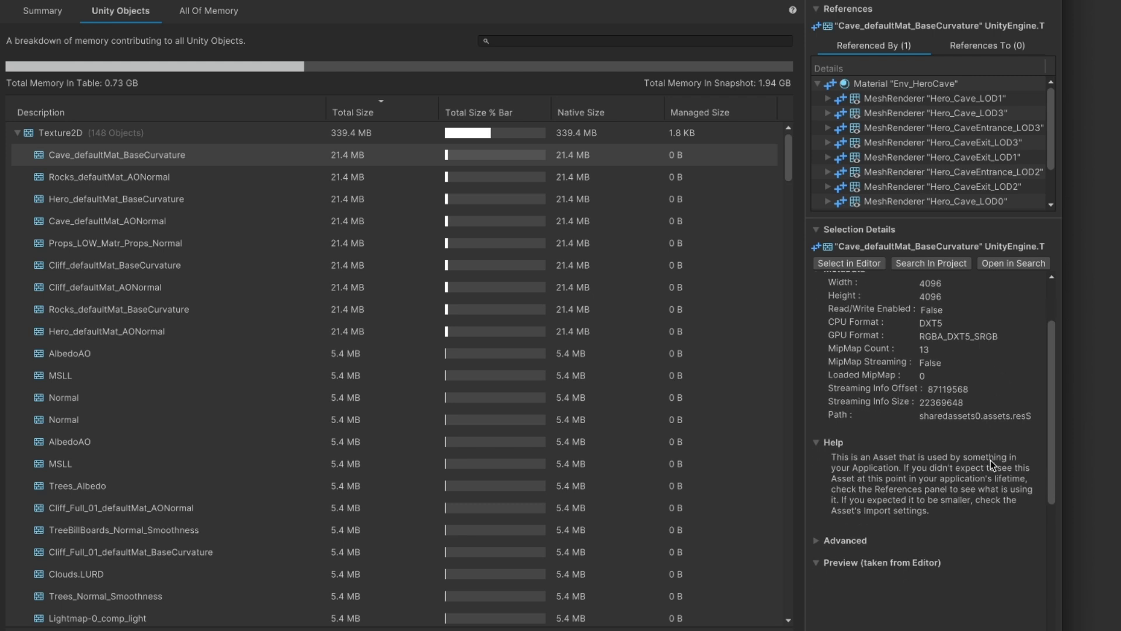
scroll(990, 460, "down", 1)
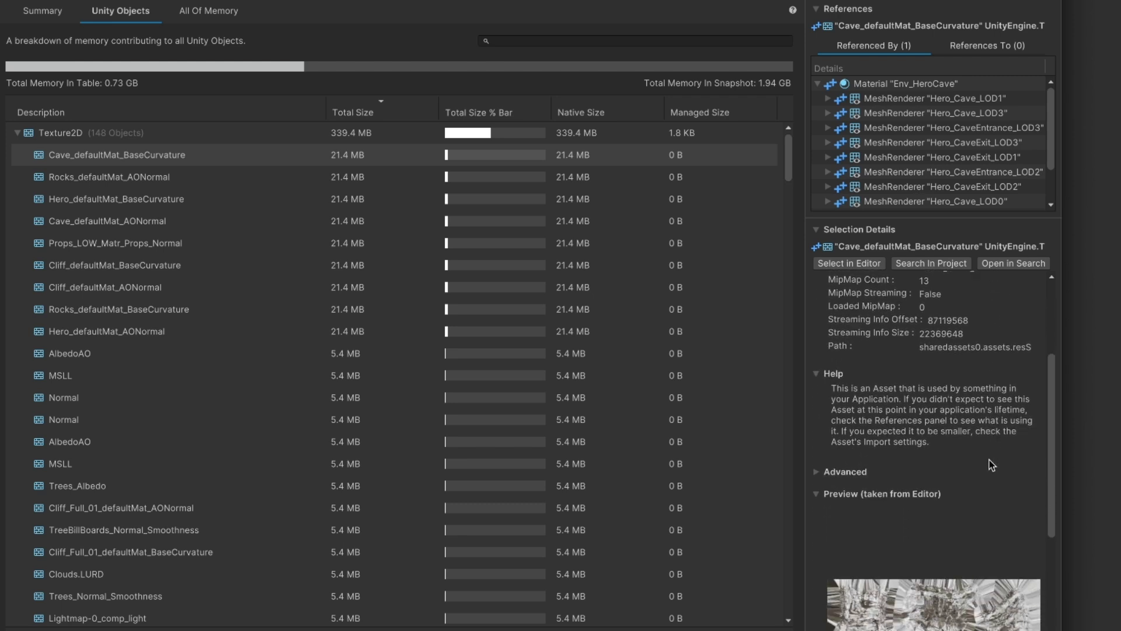
scroll(989, 460, "down", 2)
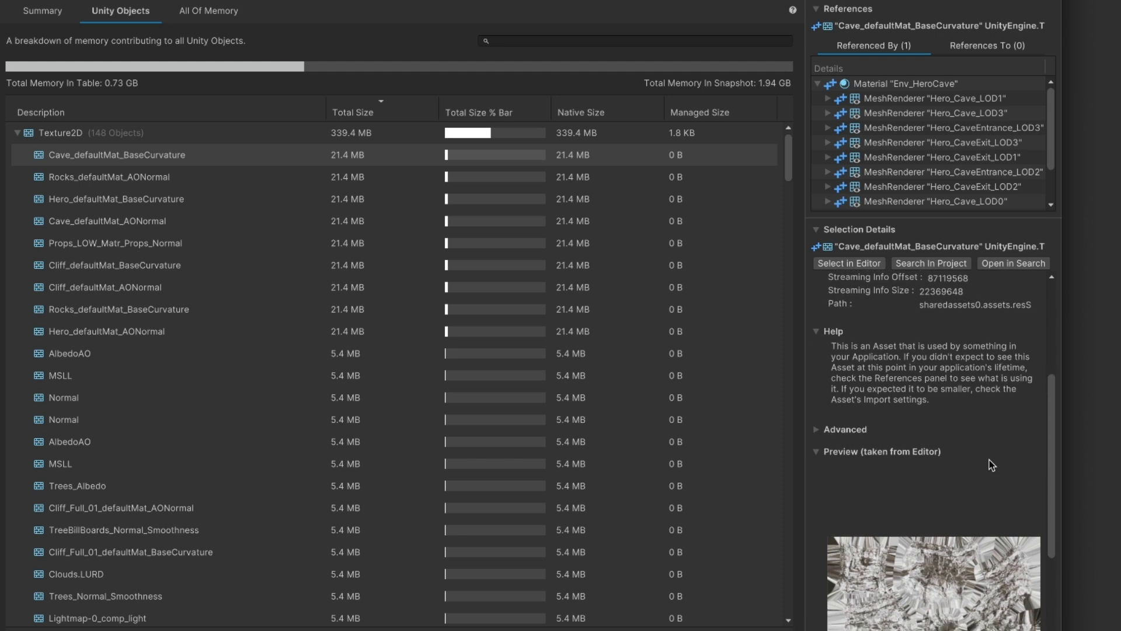
scroll(989, 460, "down", 2)
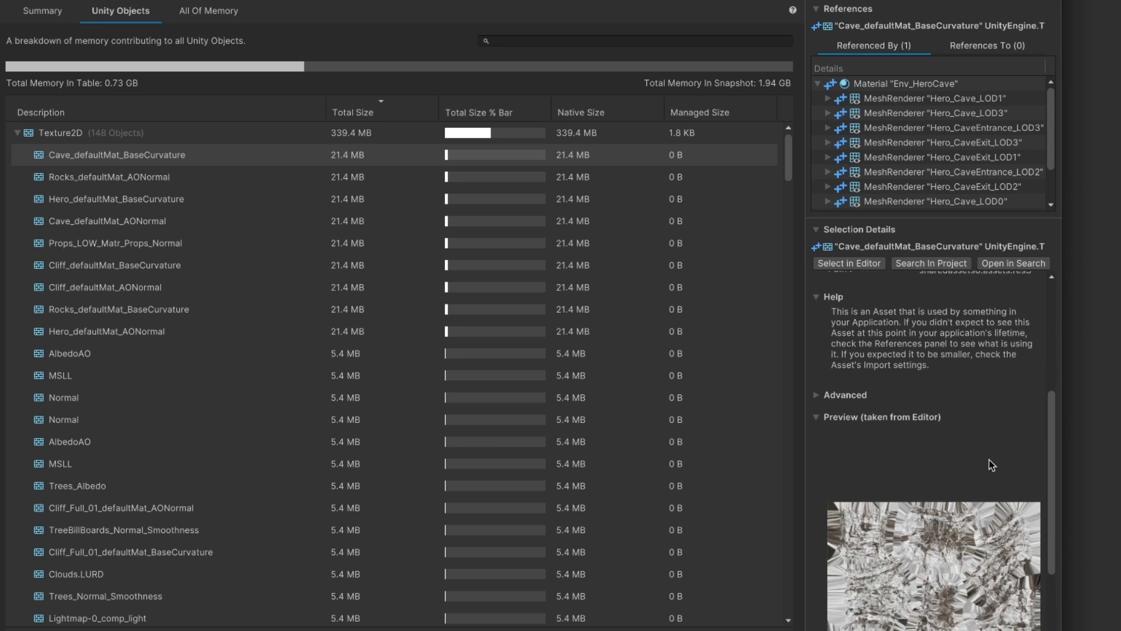
scroll(989, 460, "up", 6)
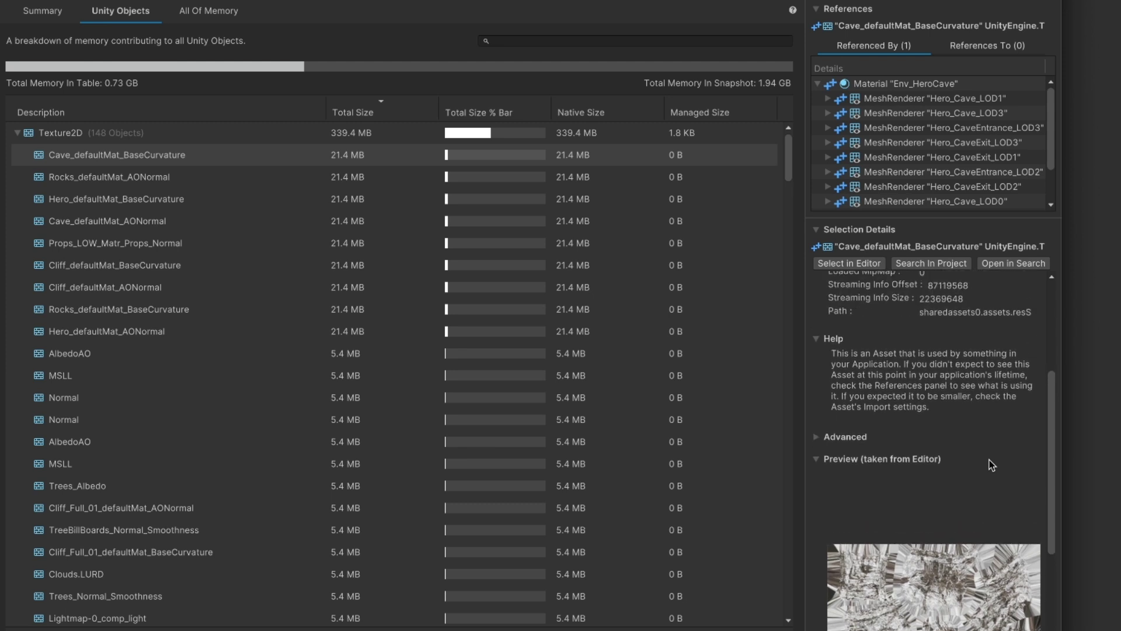
scroll(990, 461, "up", 5)
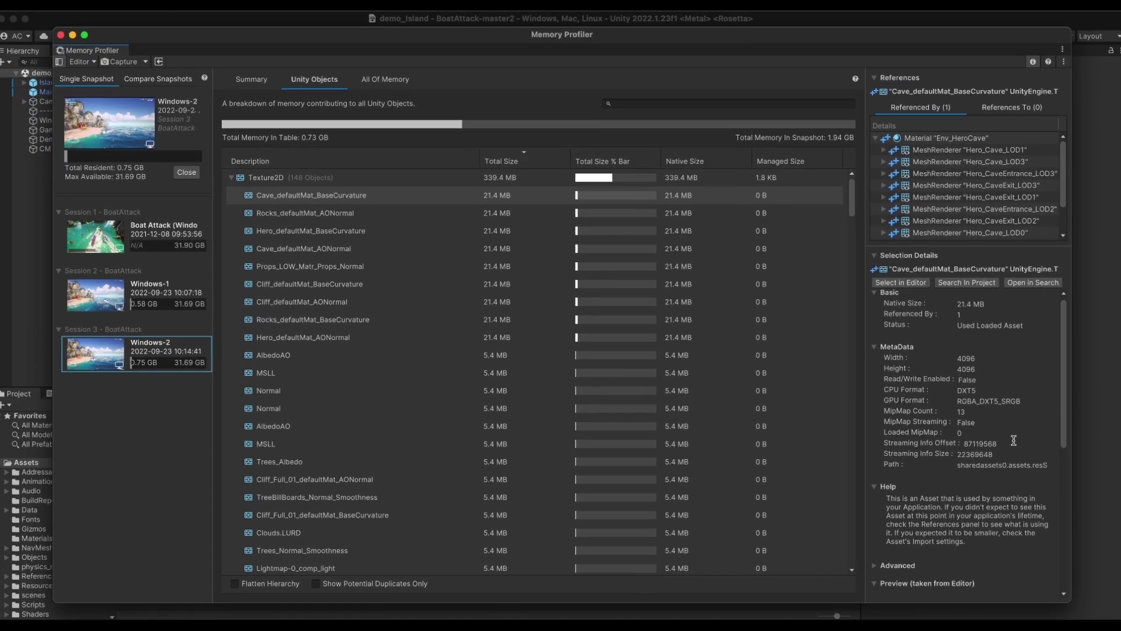
- Browse All Of Memory's Scripting Memory managed types, then return to the Windows-2 Summary
left_click(405, 82)
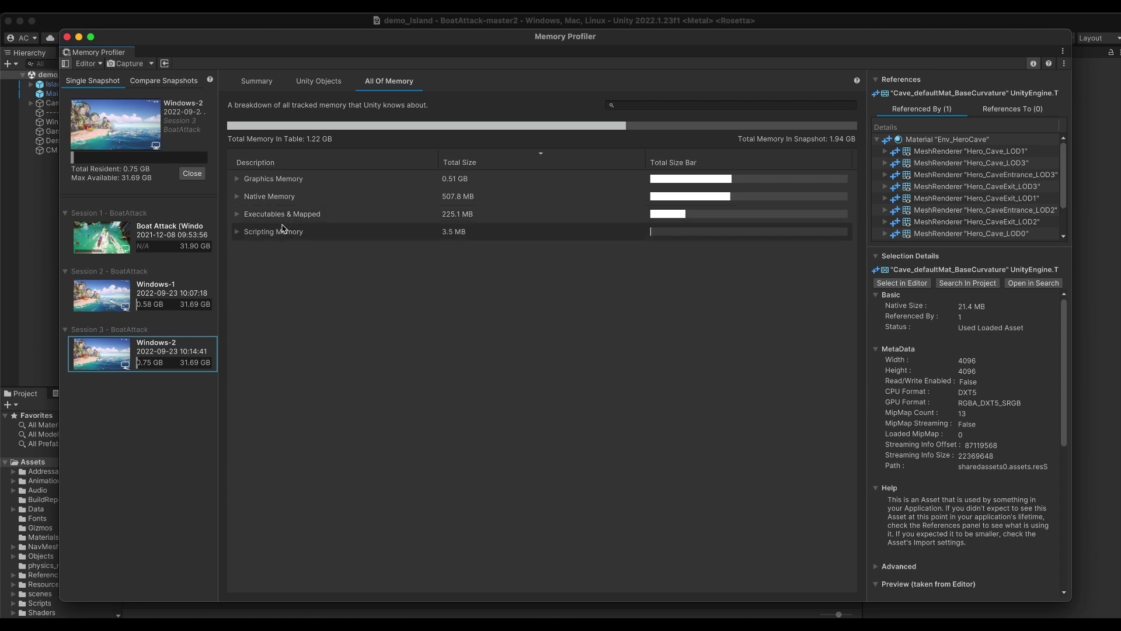
left_click(237, 233)
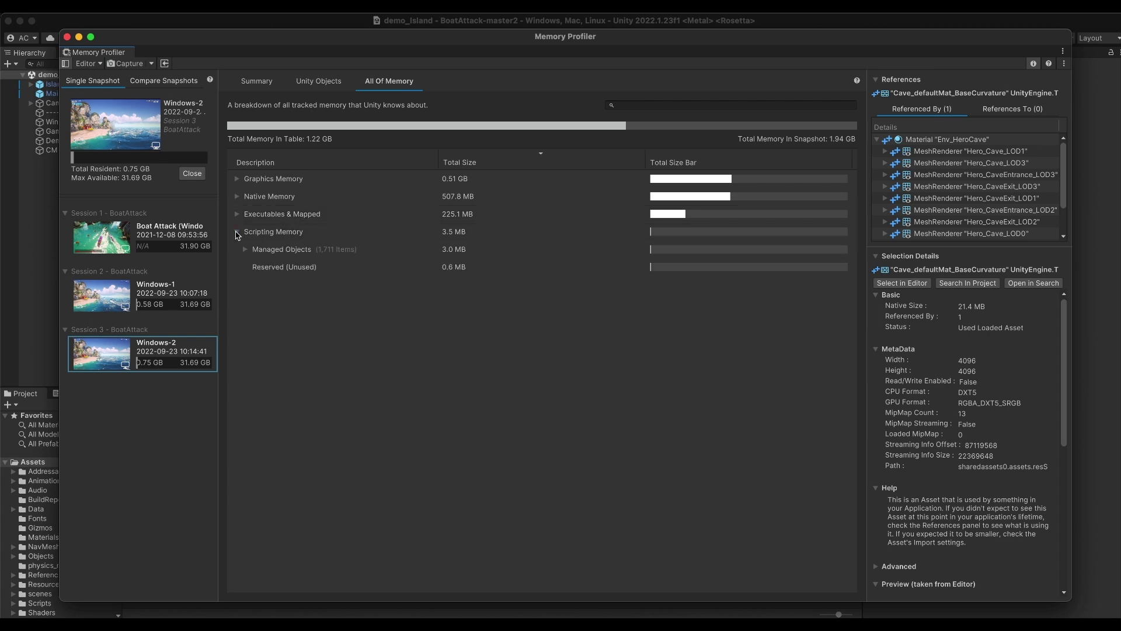
left_click(245, 249)
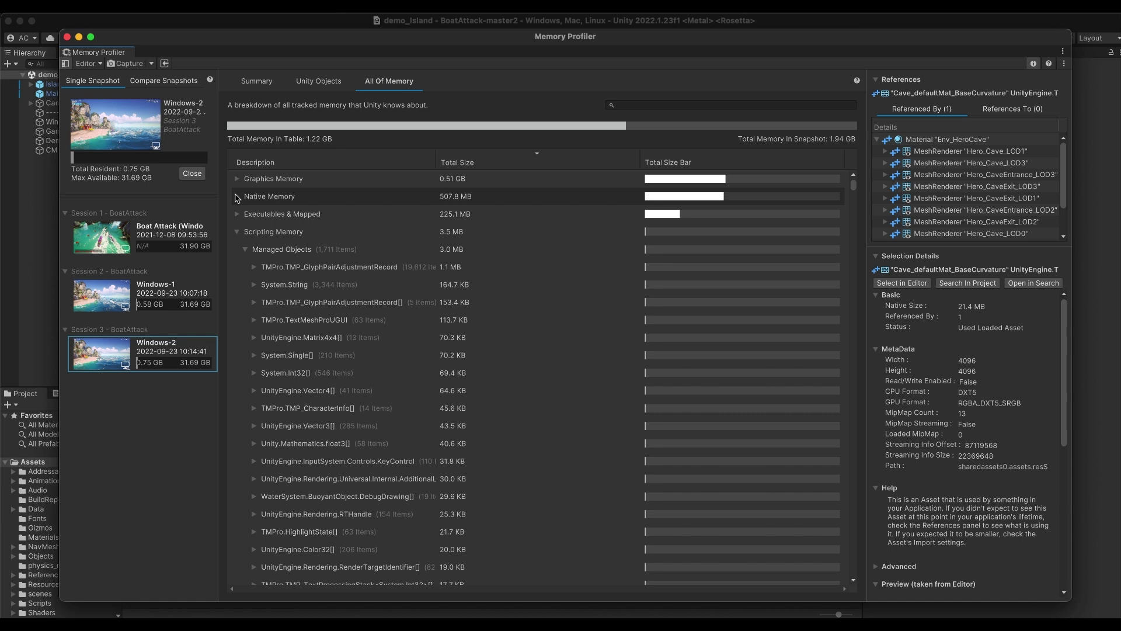
left_click(246, 91)
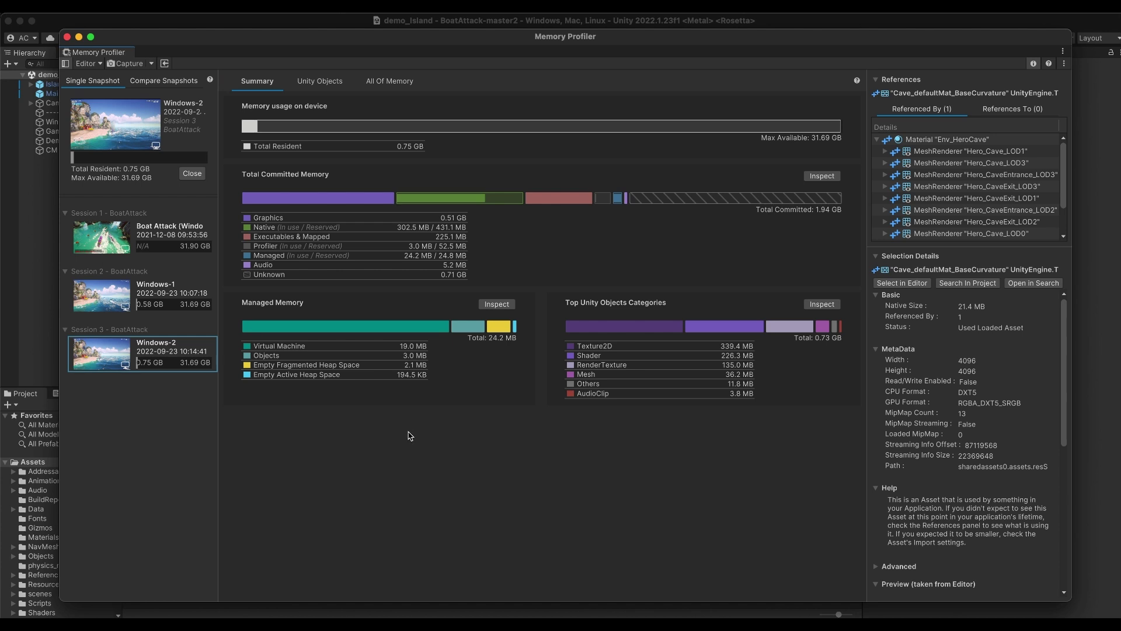
- Compare Windows-2 (A) against Windows-1 (B): 1.94 GB versus 1.44 GB committed
left_click(171, 88)
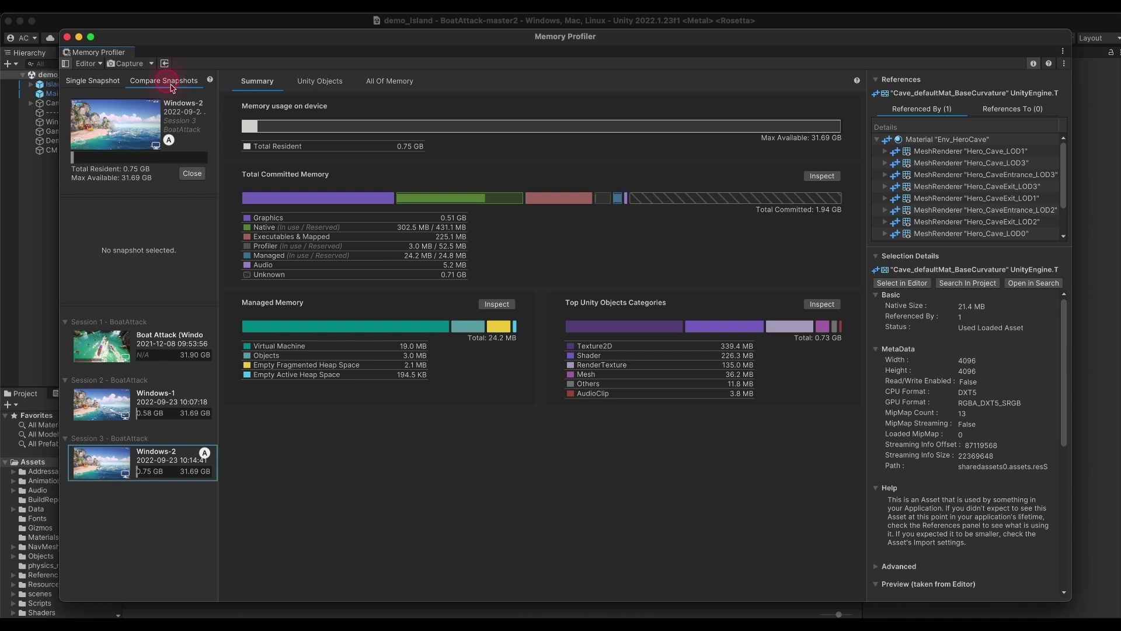
left_click(197, 401)
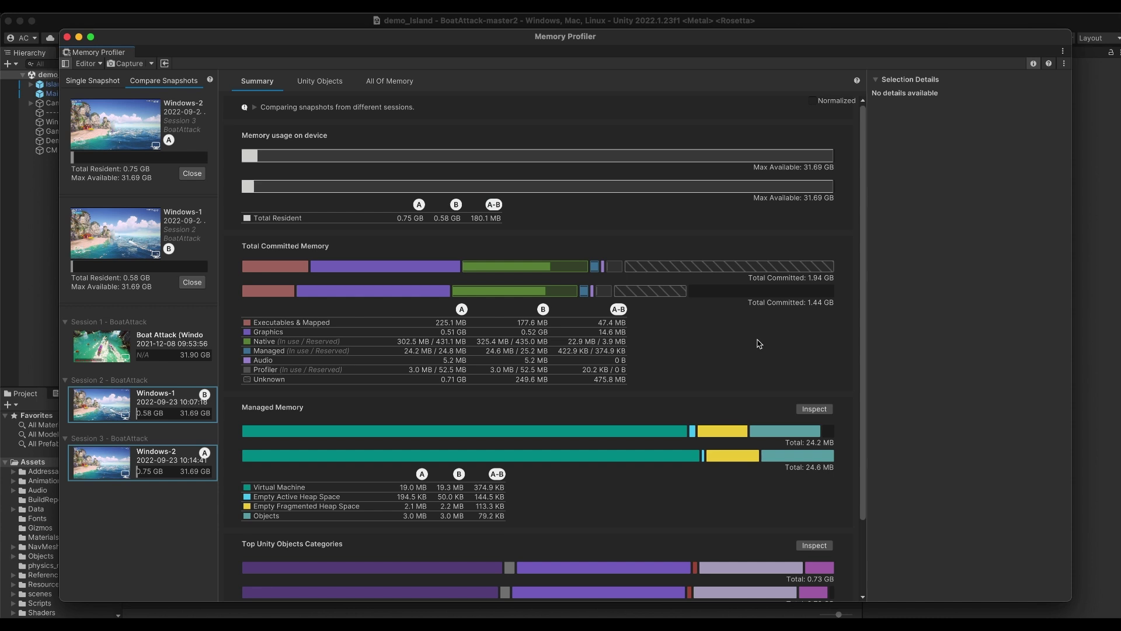
scroll(759, 344, "down", 3)
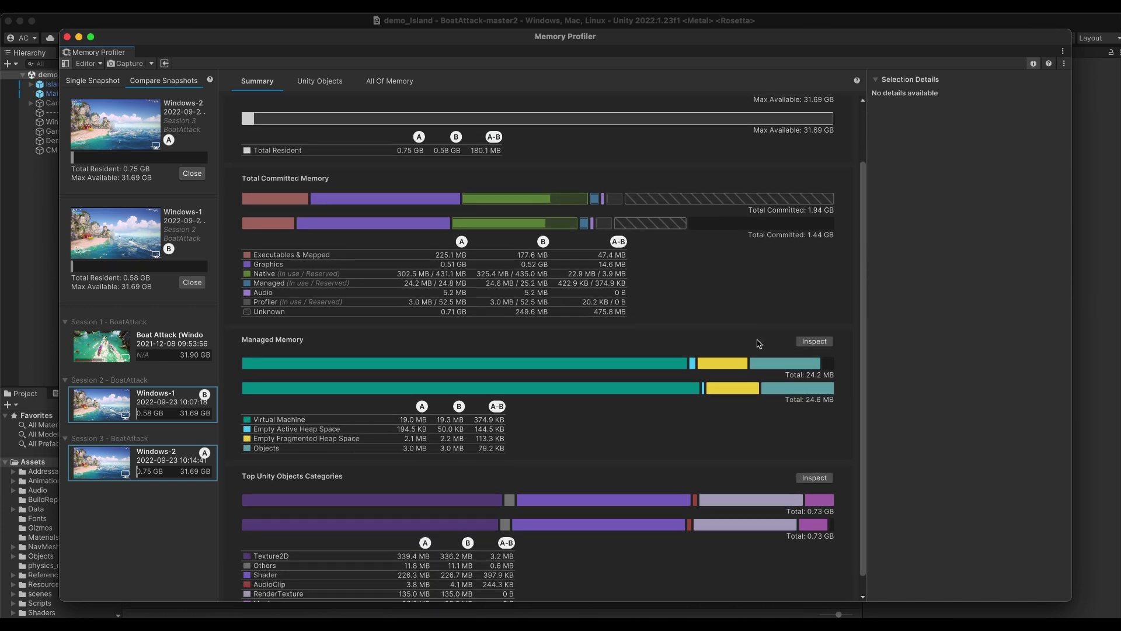
scroll(759, 344, "down", 1)
scroll(757, 343, "up", 3)
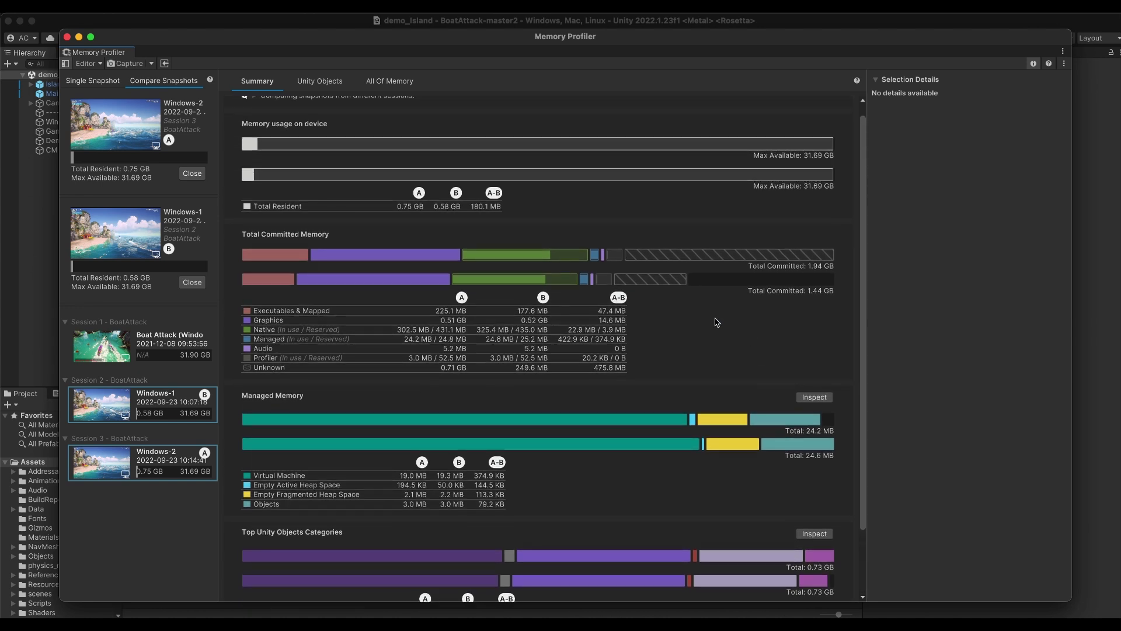
- List Unity Objects differences sorted by Size Difference, biggest increases first
left_click(329, 88)
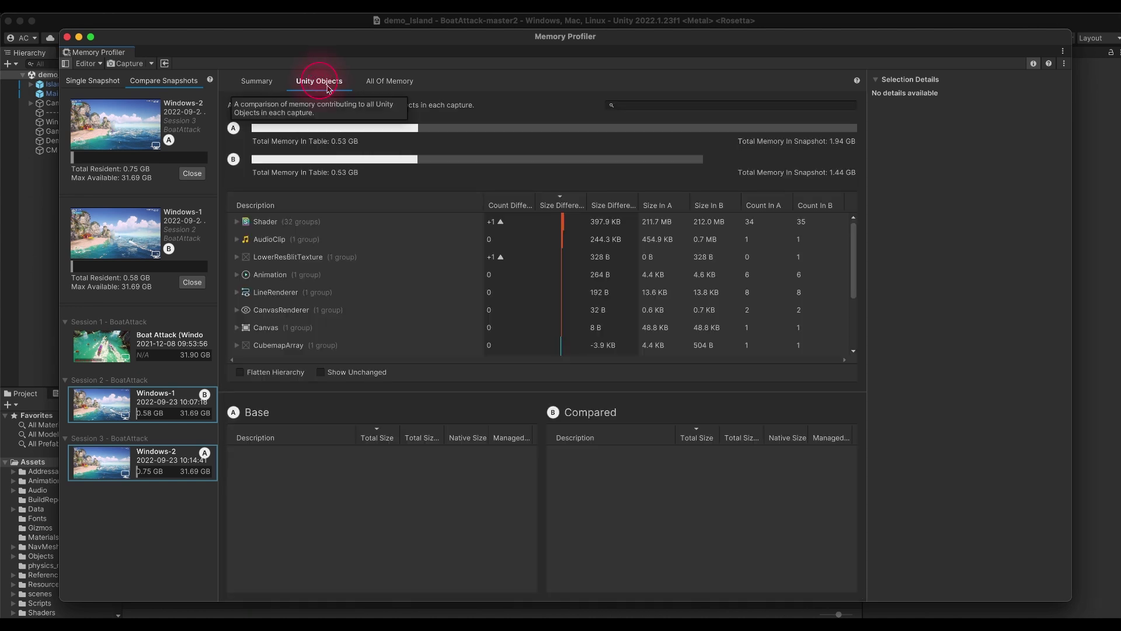
left_click(575, 204)
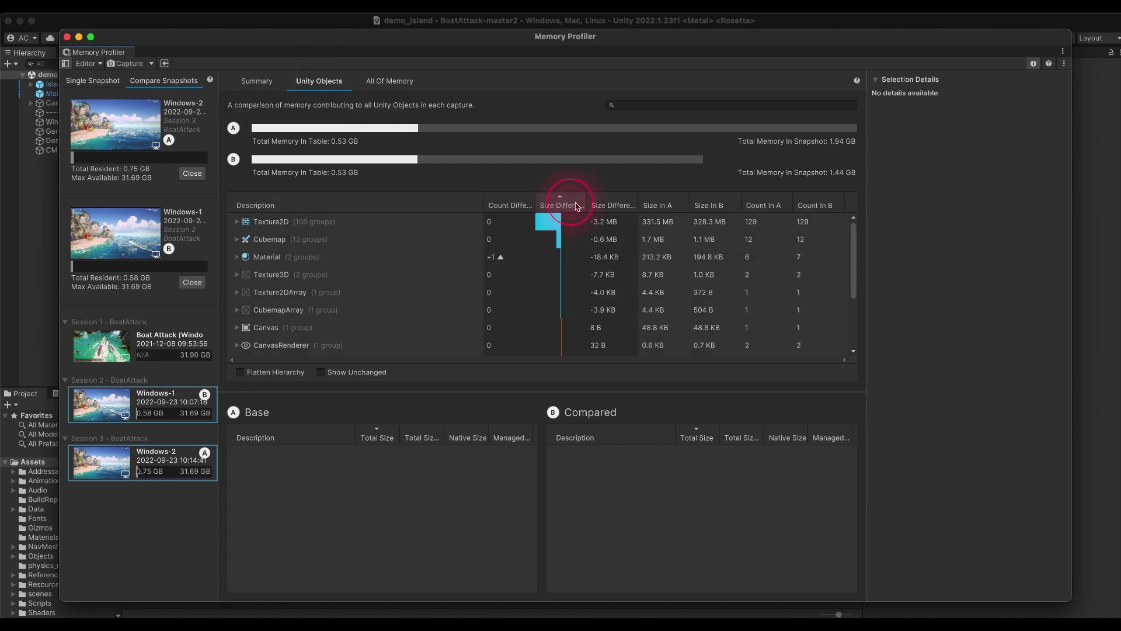
left_click(575, 205)
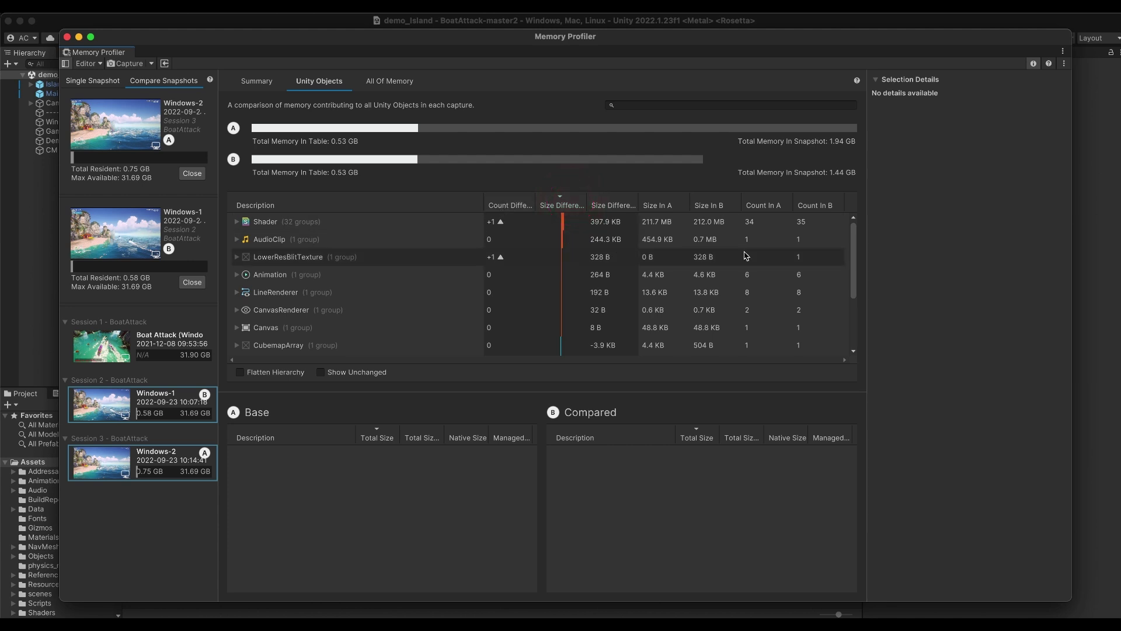
- Expand Shader, inspect InternalClear, Simple Lit and Vegetation, then show base CliffShader's references and details
left_click(232, 224)
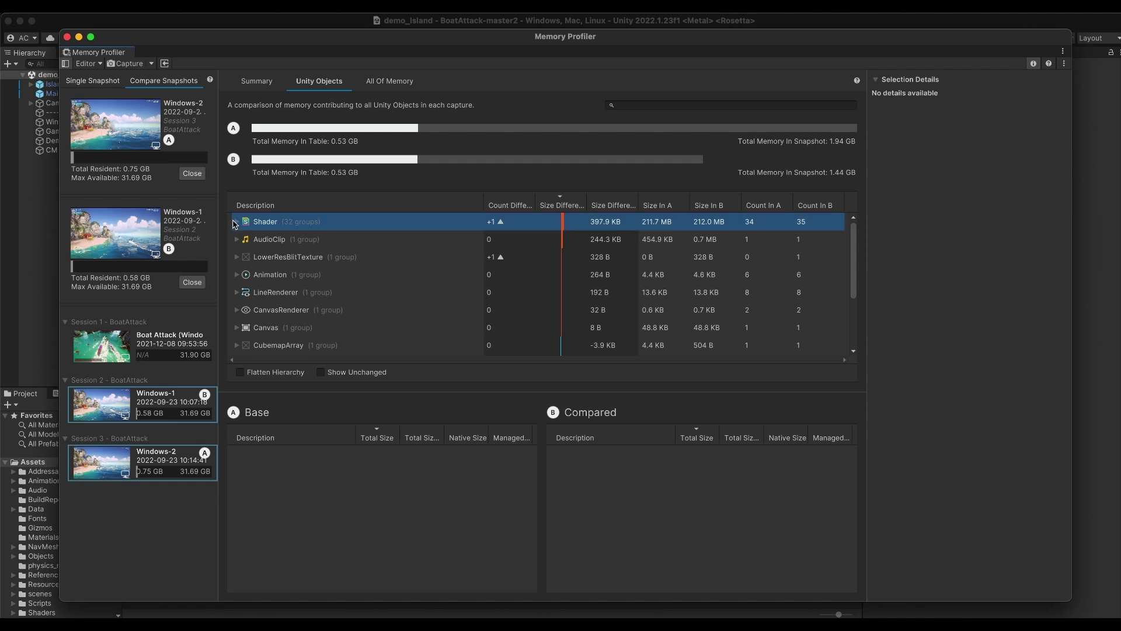
left_click(236, 222)
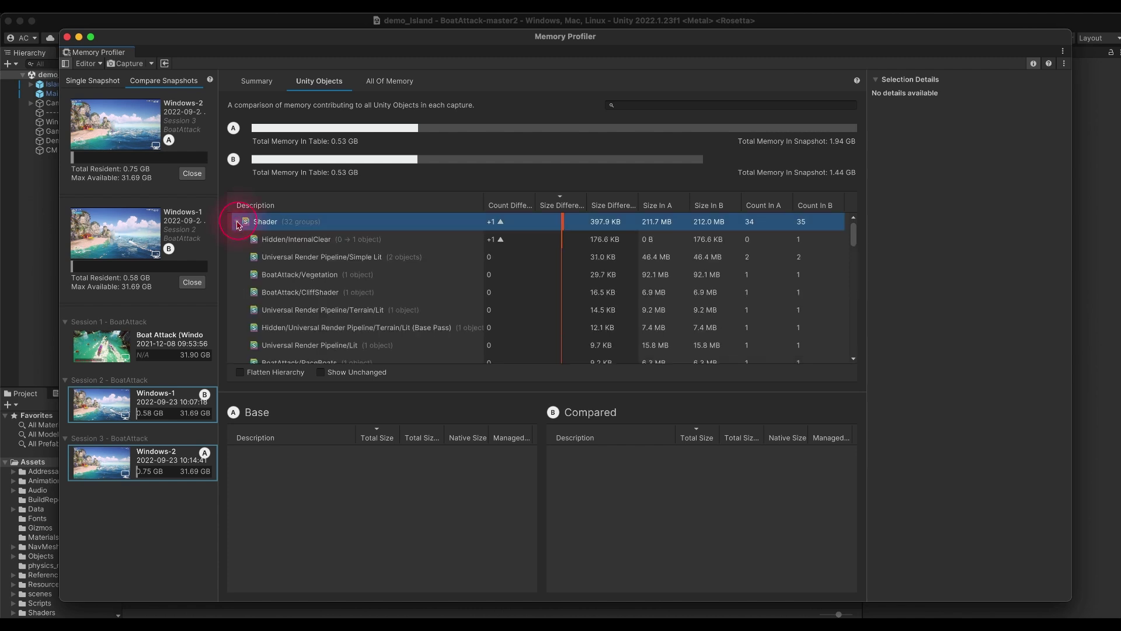
left_click(308, 240)
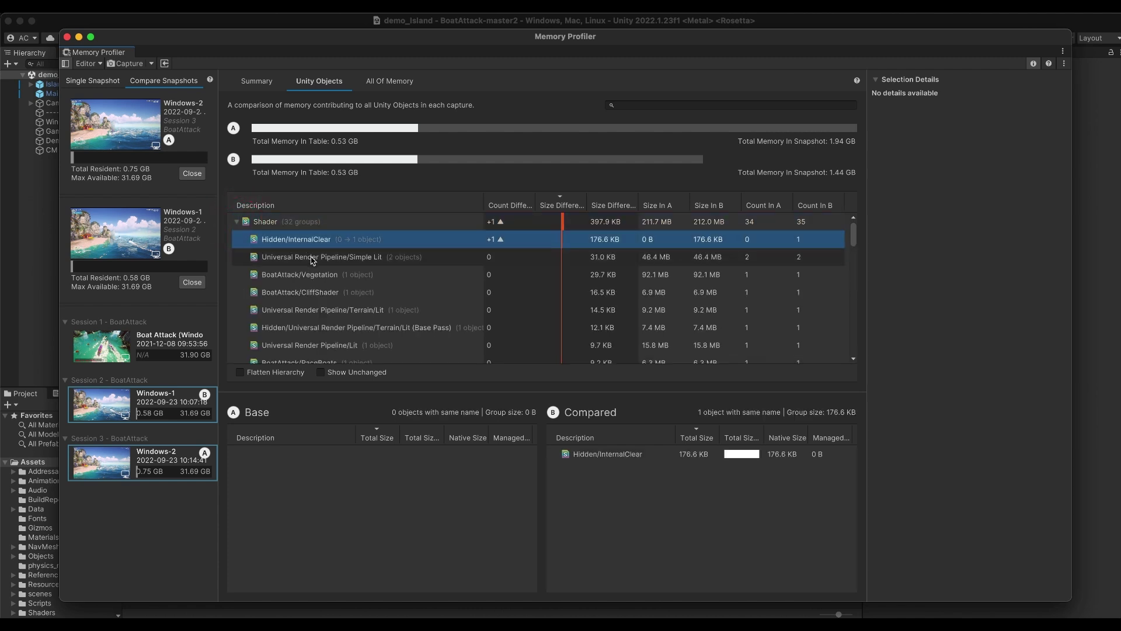
left_click(312, 258)
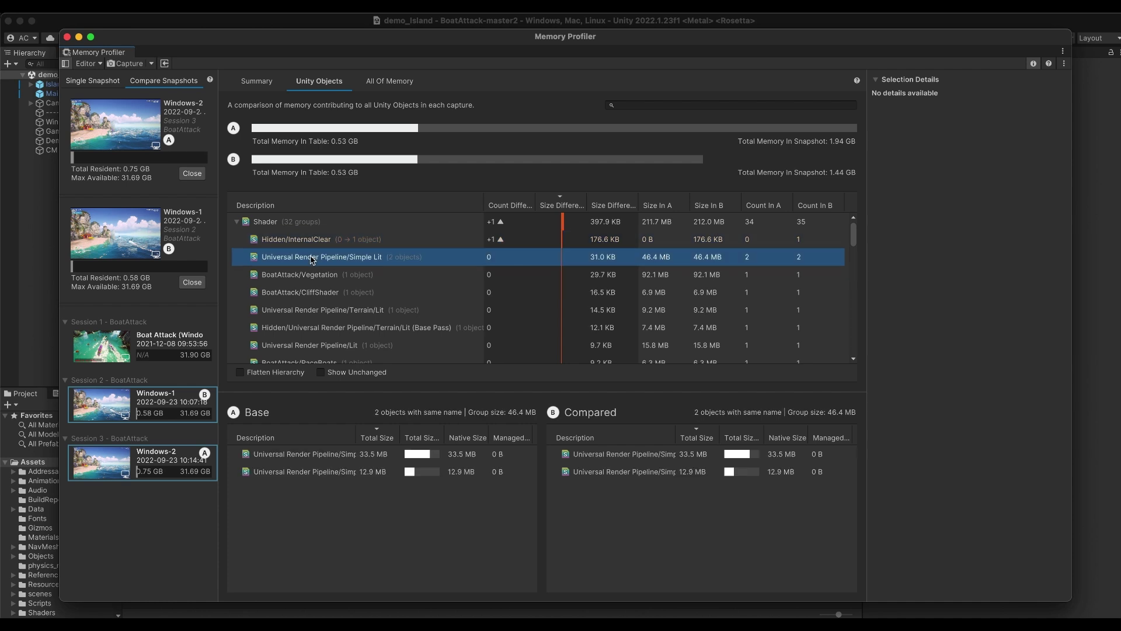
left_click(313, 276)
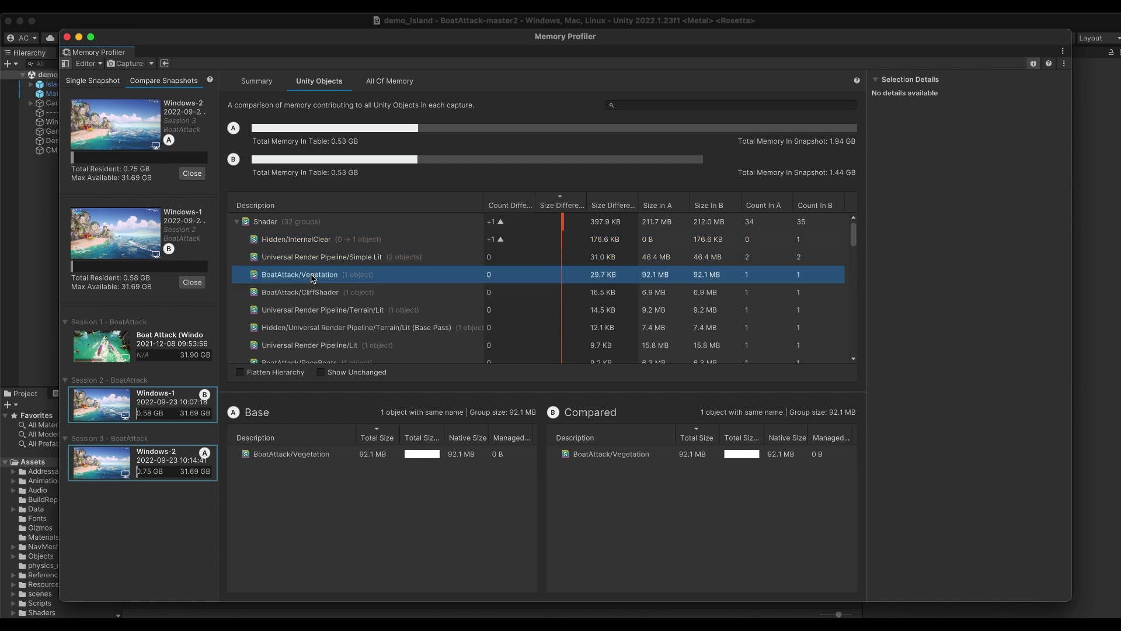
left_click(310, 292)
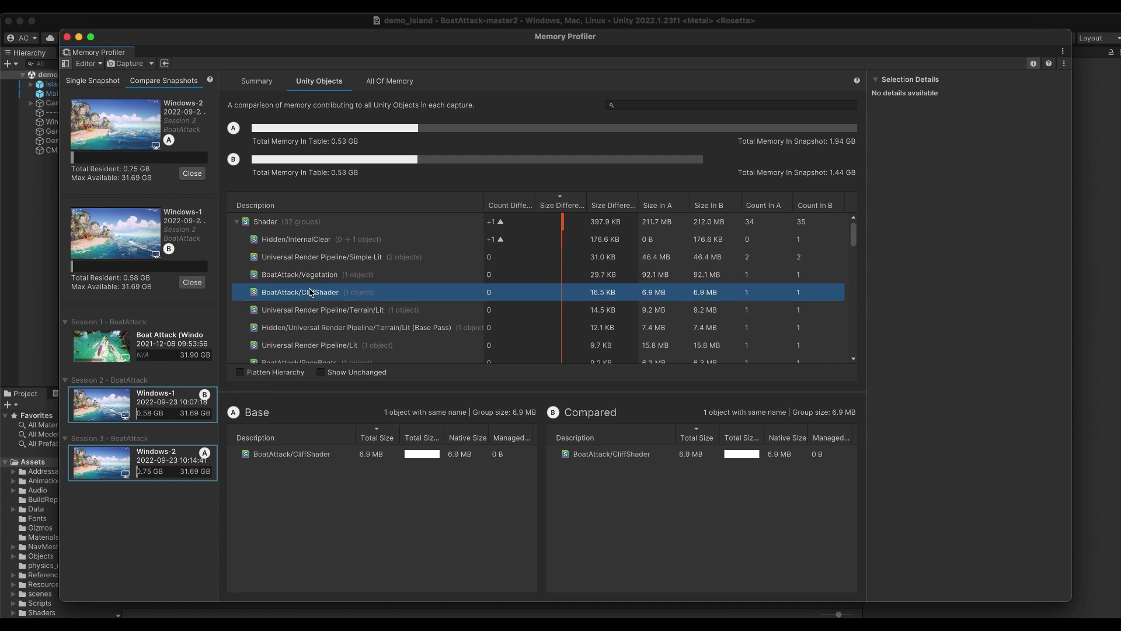
left_click(348, 454)
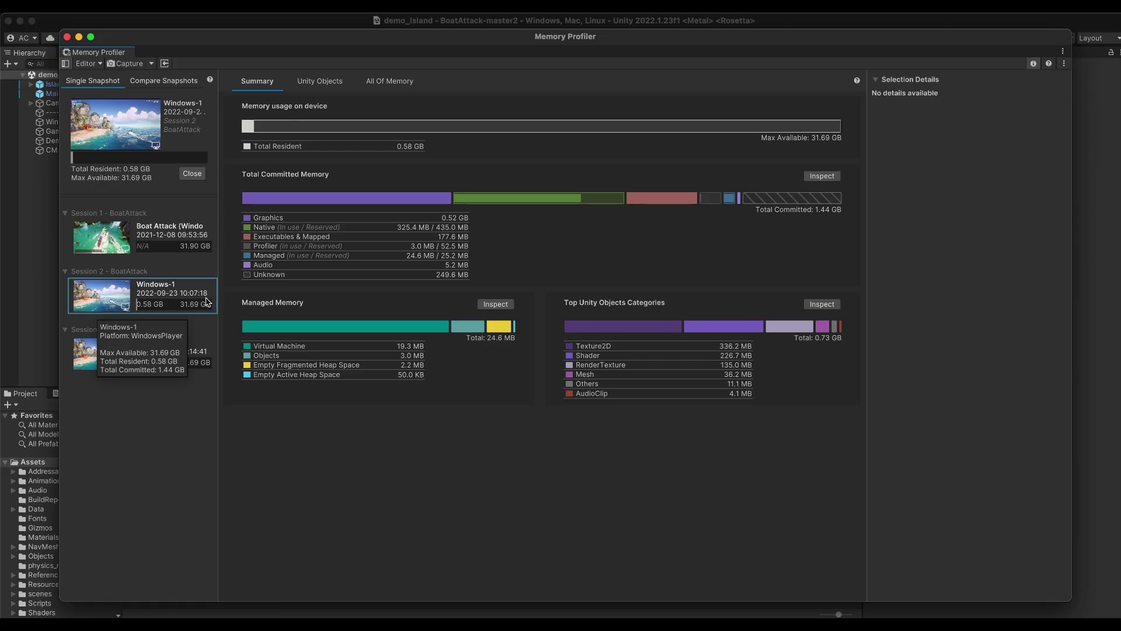
- Read Windows-1's Graphics and Native committed memory help: Native uses 325.4 MB of 435.0 MB reserved
left_click(424, 219)
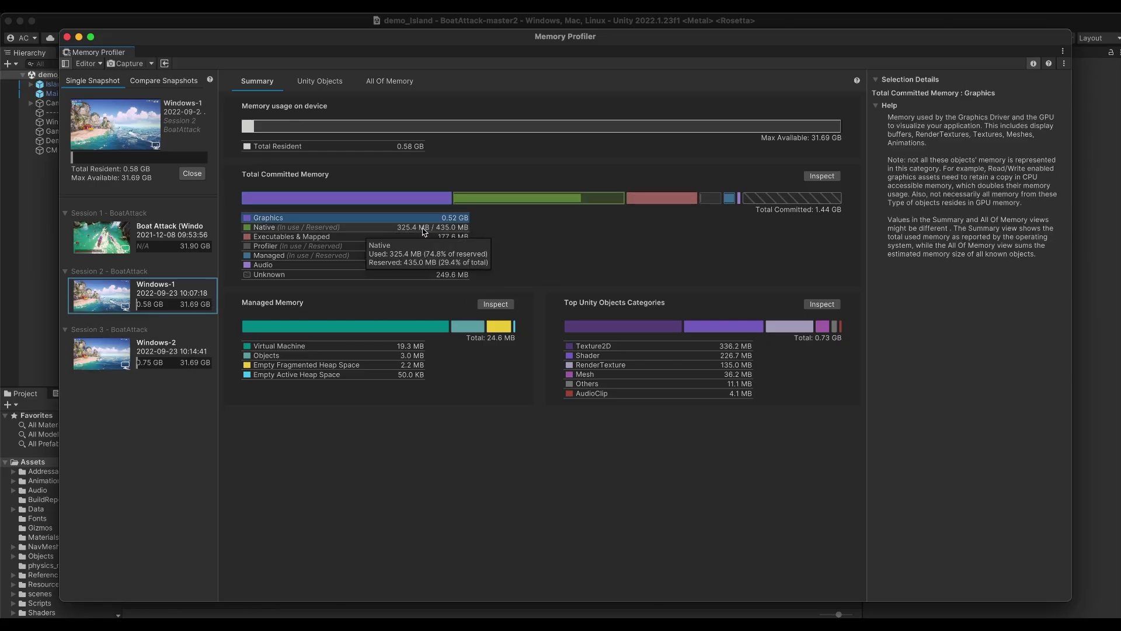
left_click(424, 231)
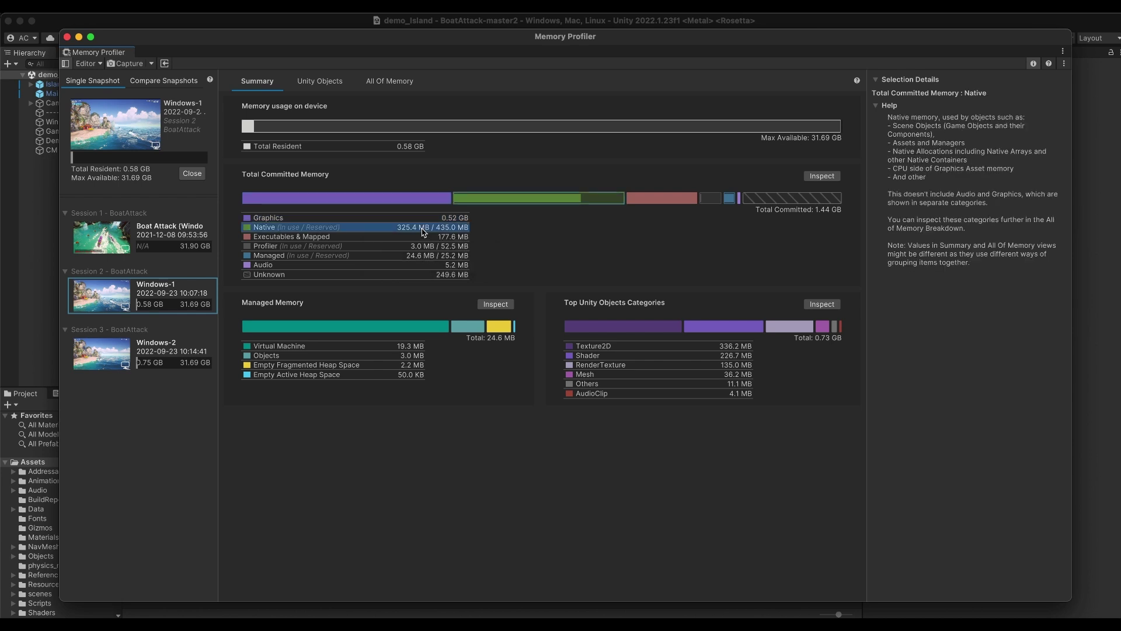